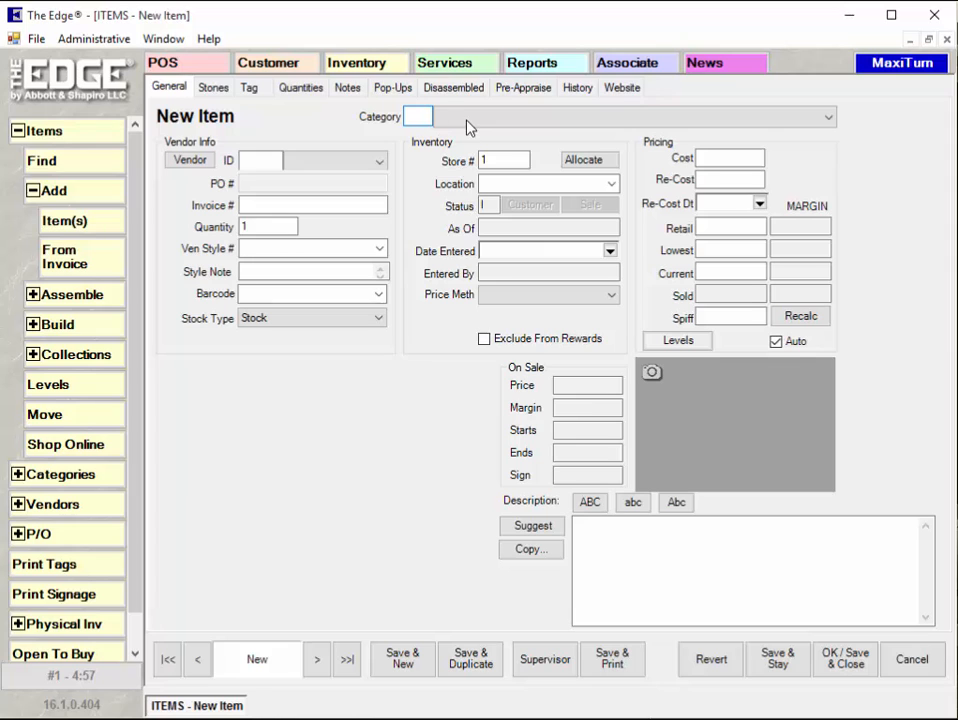
- Set the new item's category to Diamond Earrings and its vendor to AB Vendor
left_click(466, 120)
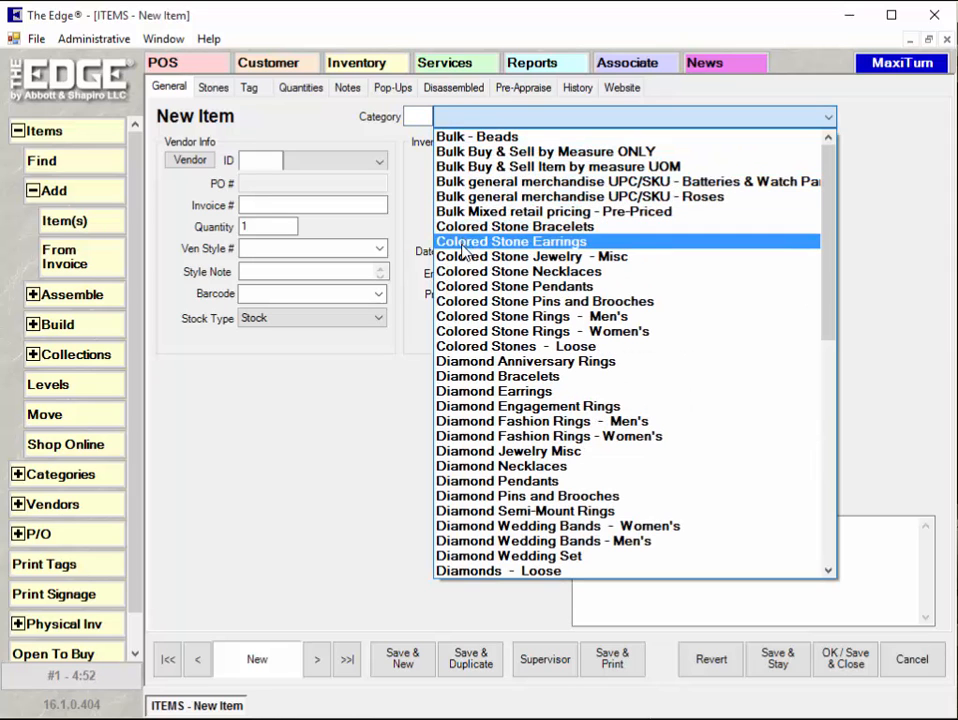
left_click(463, 391)
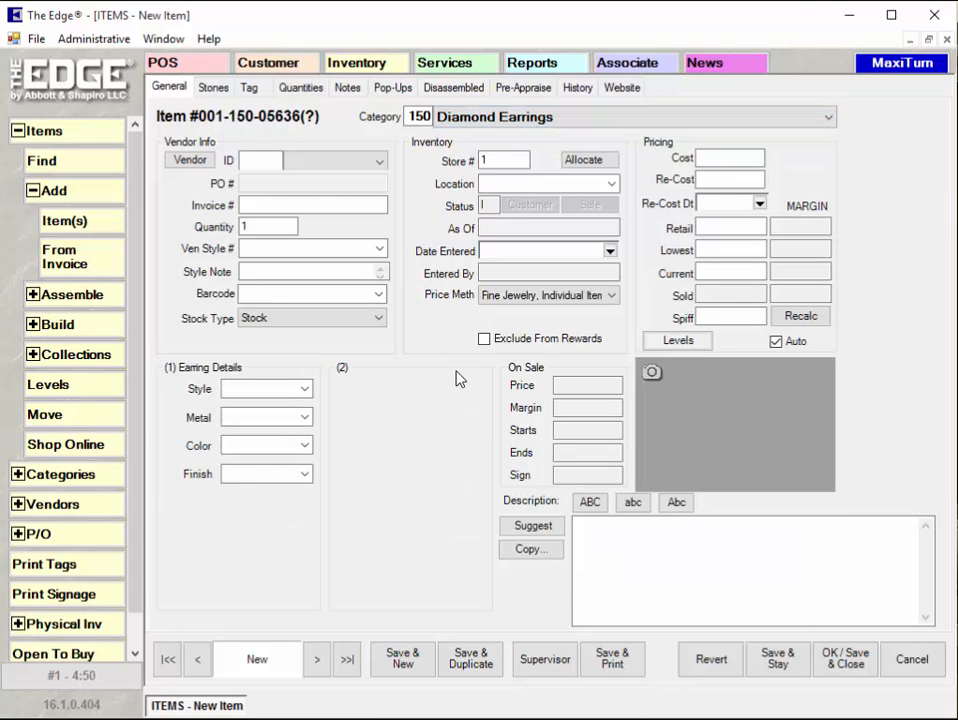
left_click(345, 161)
scroll(340, 250, "up", 5)
left_click(336, 184)
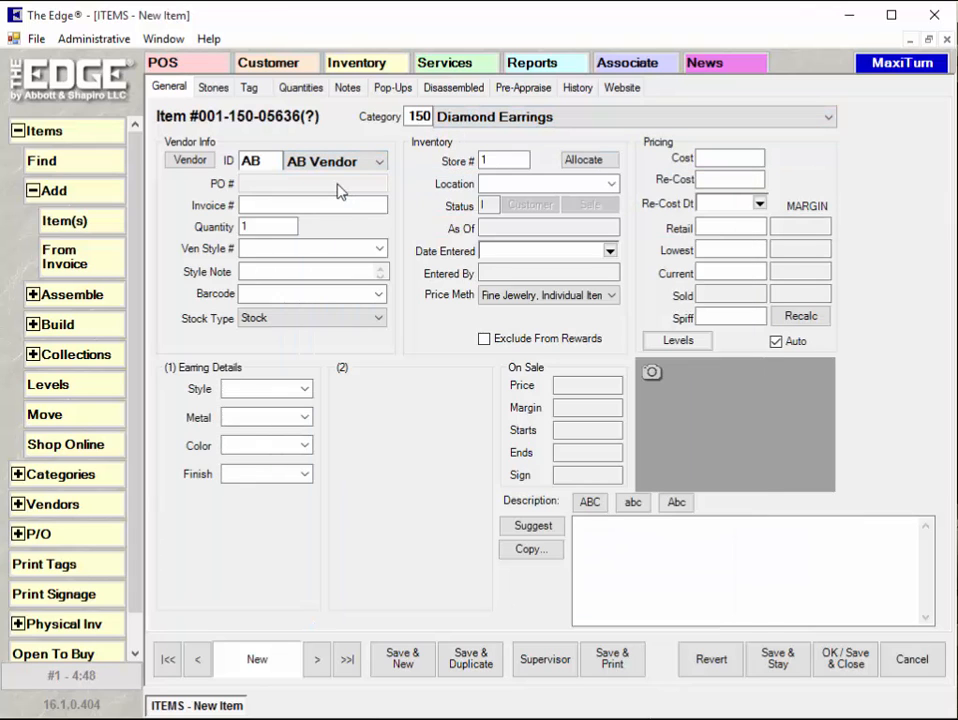
- Choose the .18tdw Ideal Cut Diamond Earrings vendor style and copy the details from the matching existing item
left_click(379, 248)
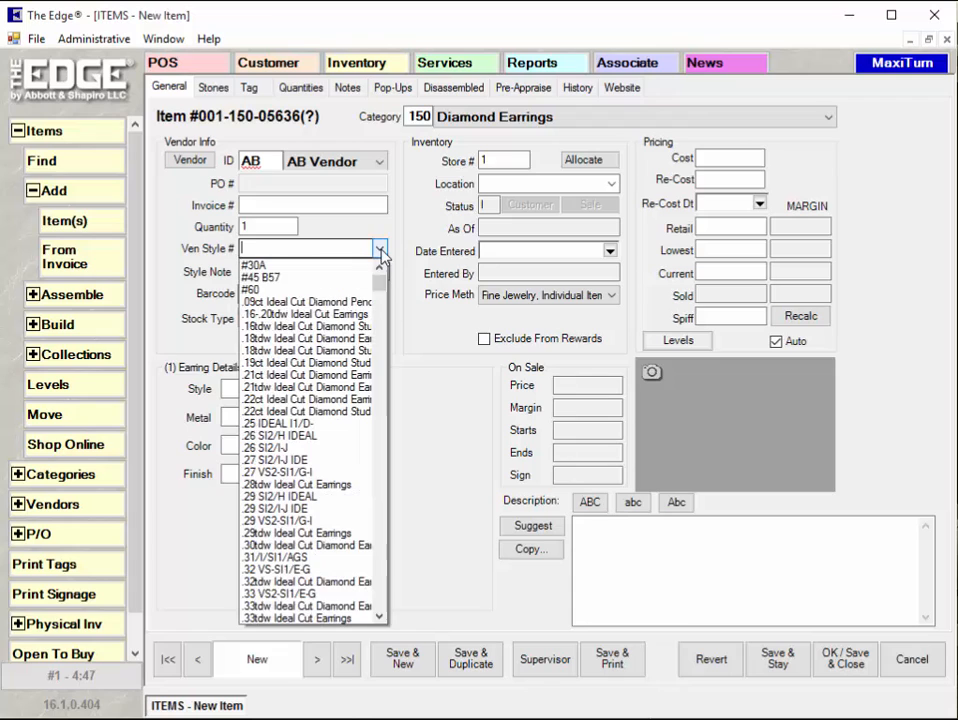
left_click(330, 387)
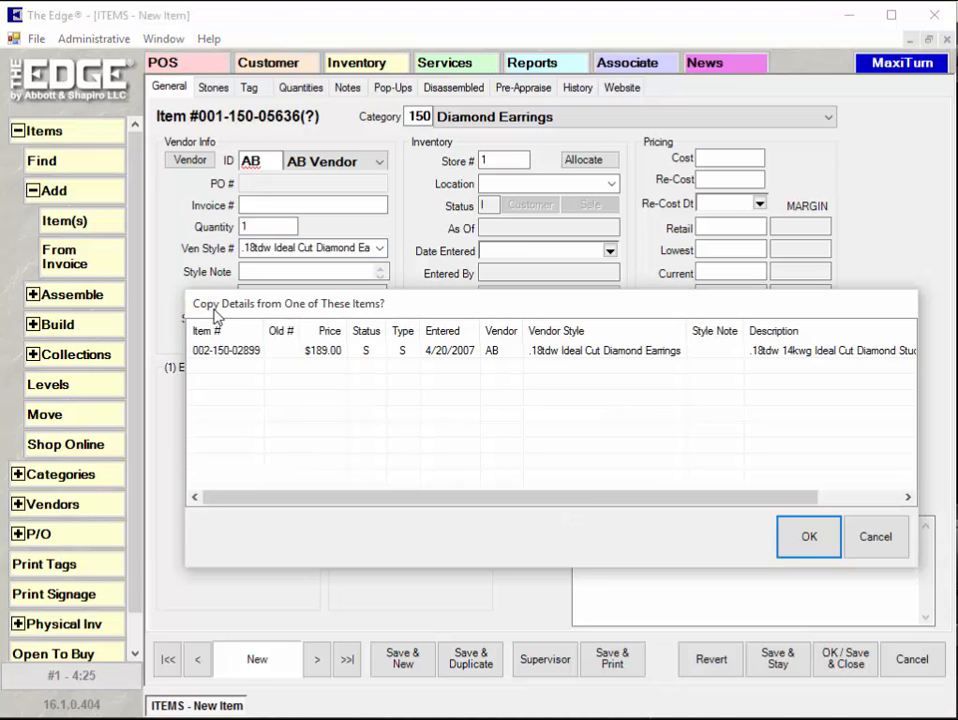
left_click(252, 349)
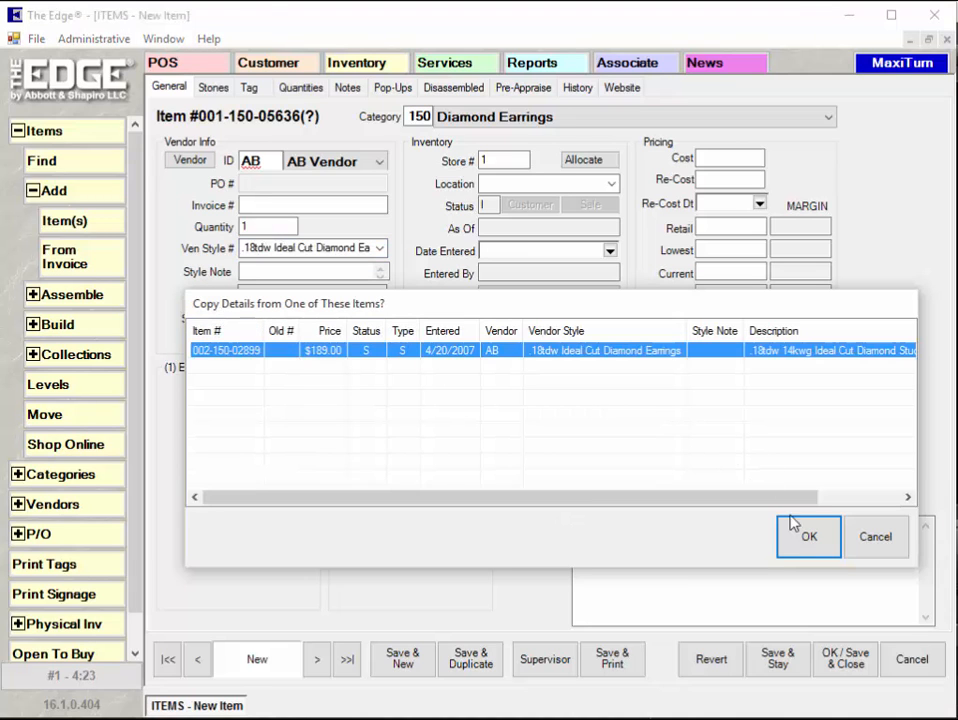
left_click(804, 540)
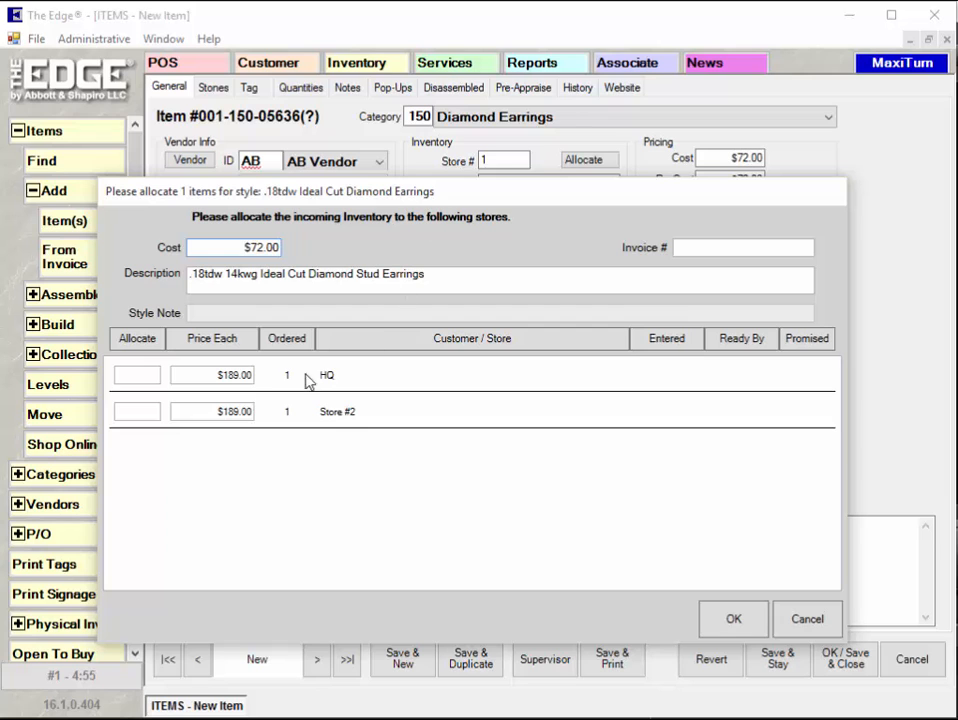
- Allocate 1 incoming item to the HQ store and accept the allocation
left_click(154, 376)
type("1")
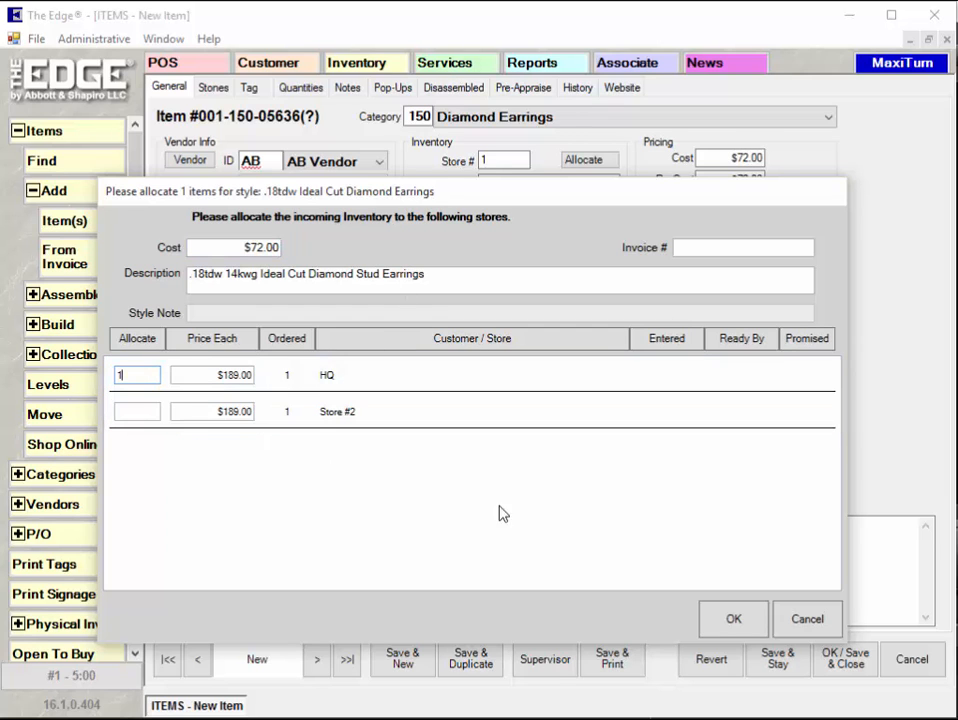
left_click(733, 618)
- Add an Ideal-cut diamond with VS1 clarity, D color and an IGI report to the item's stones, and open the tag details
left_click(224, 90)
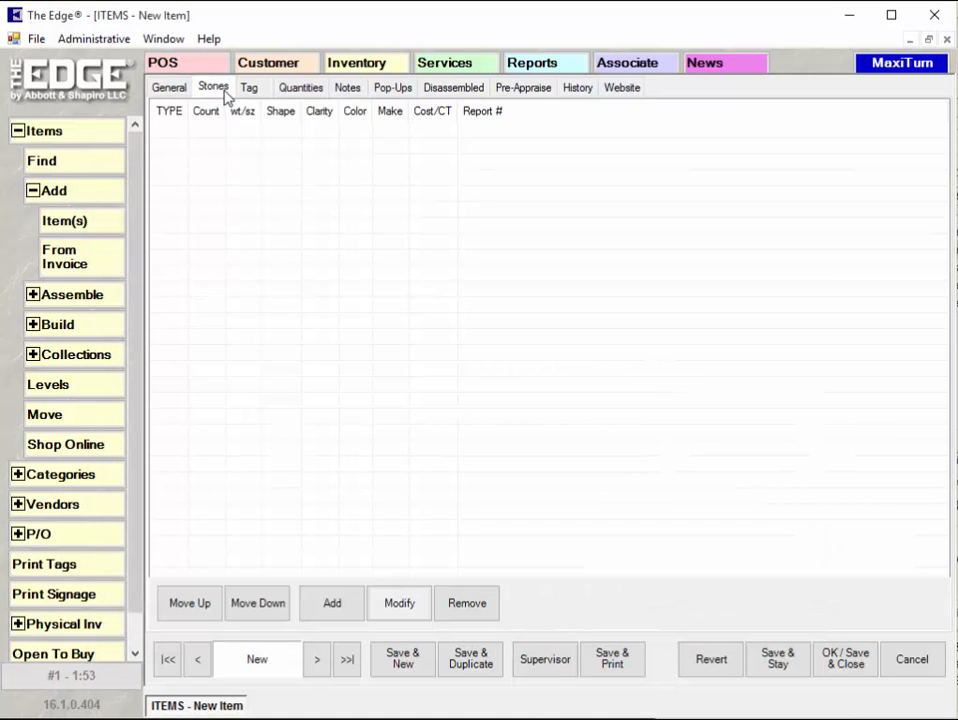
left_click(331, 604)
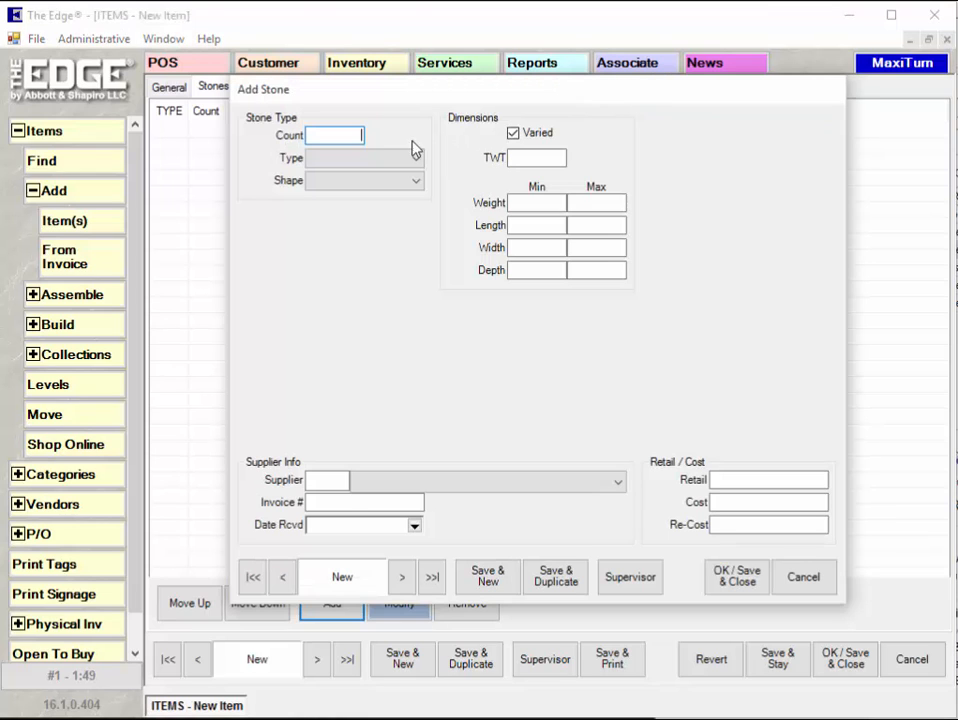
left_click(375, 160)
left_click(368, 175)
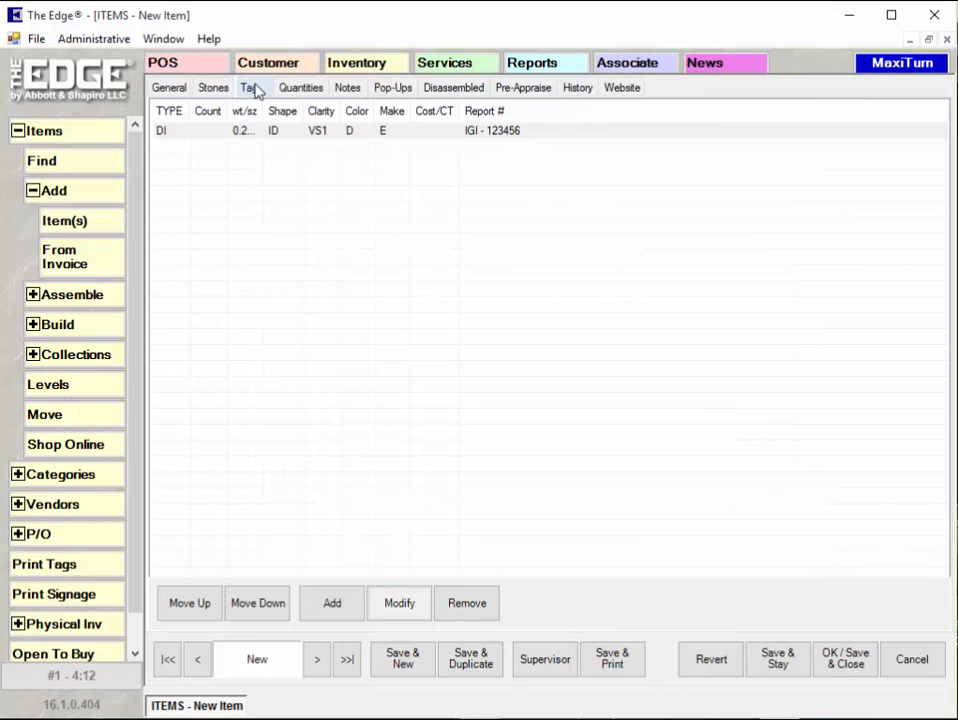
left_click(252, 88)
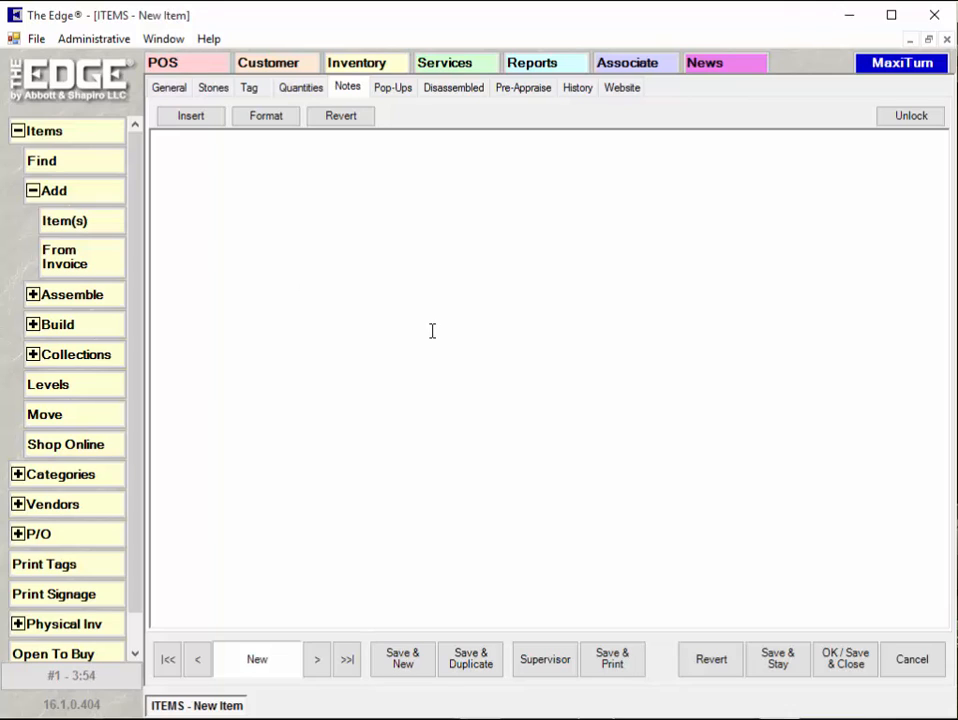
- Create an item pop-up titled "Great piece" that starts on 4/6/2016 and ends on 4/29/2016
left_click(391, 88)
left_click(188, 615)
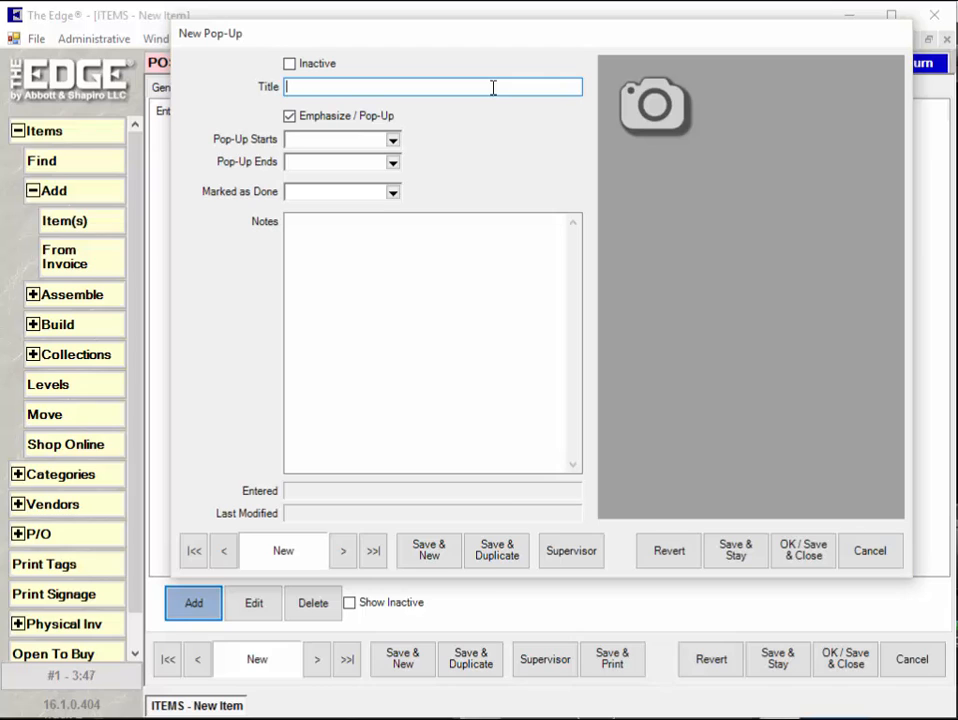
type("Great piece")
left_click(393, 139)
left_click(296, 224)
left_click(393, 161)
left_click(352, 288)
- Enter "This is a very unique piece." as the pop-up's notes and save the pop-up
left_click(417, 267)
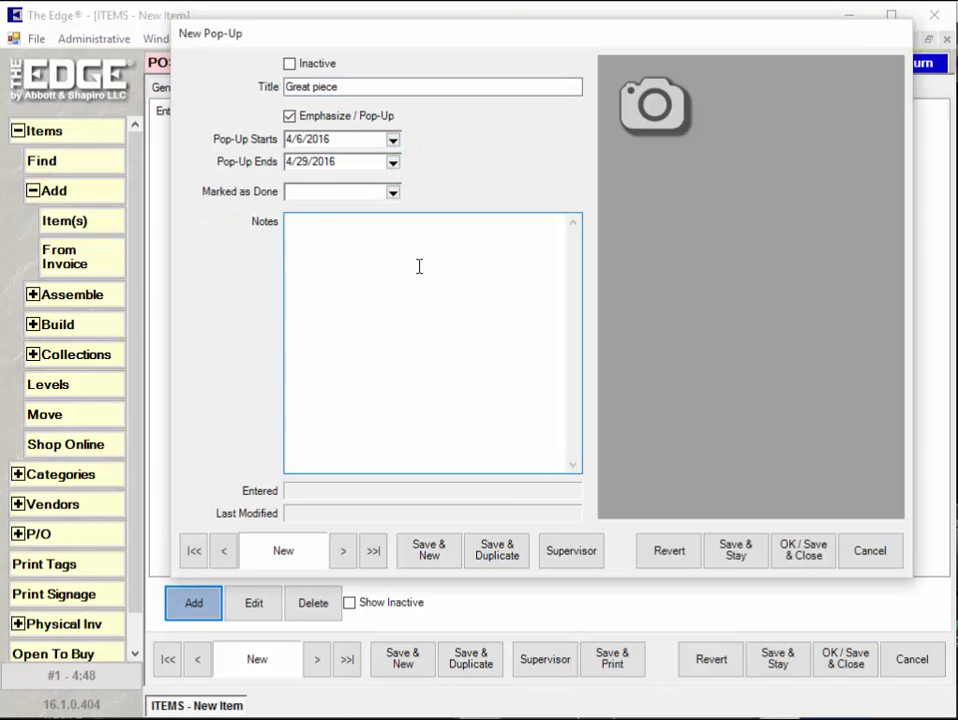
type("This is a very unique ")
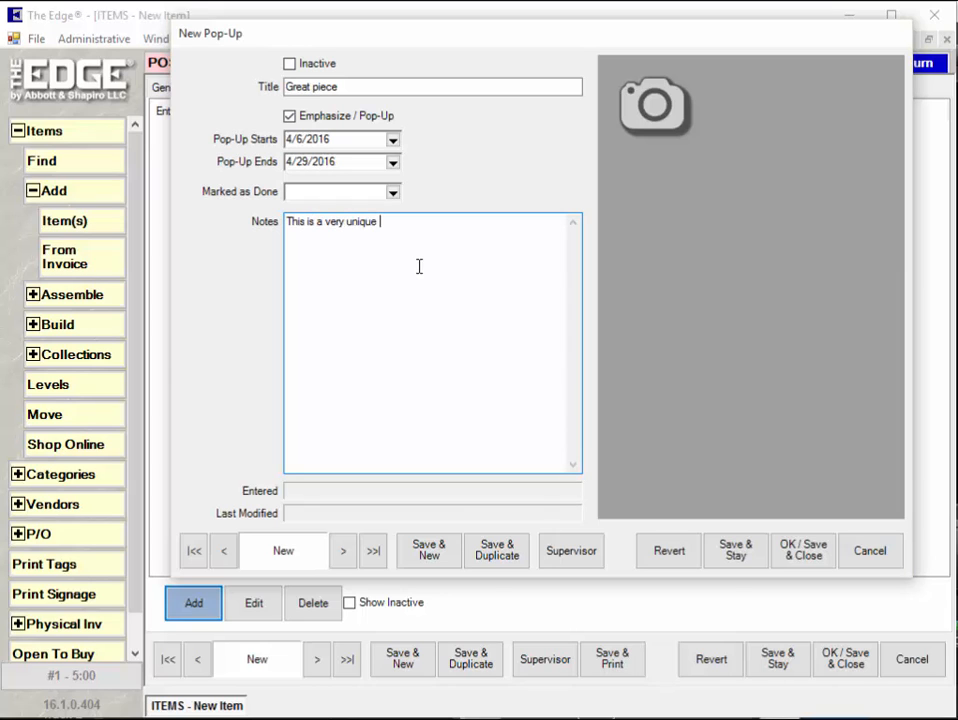
type("piece.")
left_click(790, 553)
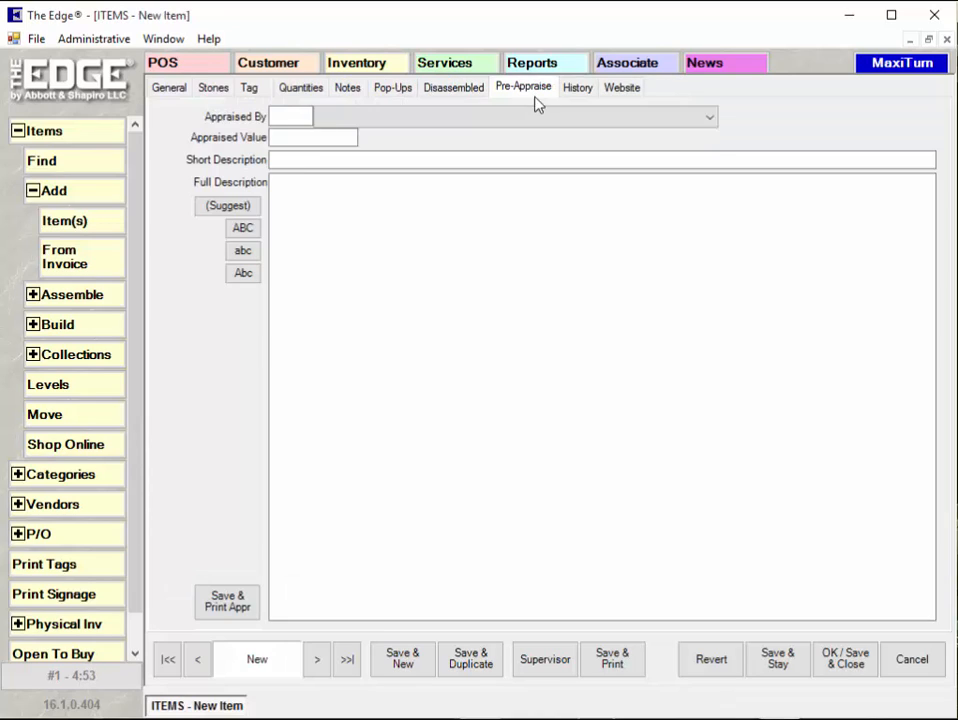
- Set the pre-appraisal's appraiser to associate 1 and the appraised value to $200
left_click(526, 118)
left_click(507, 138)
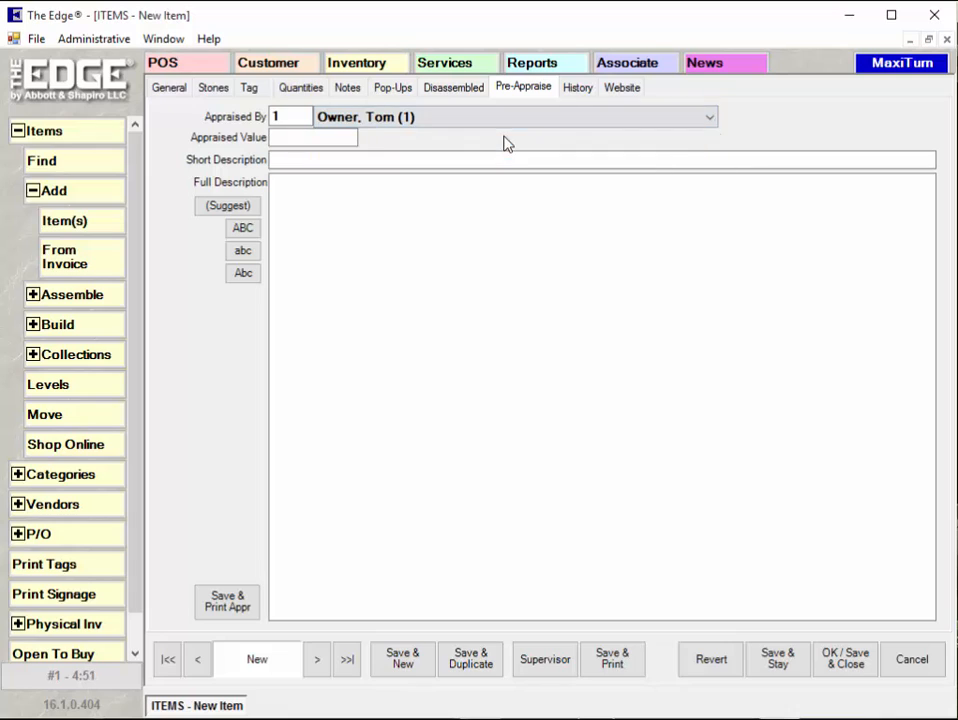
left_click(350, 136)
type("200")
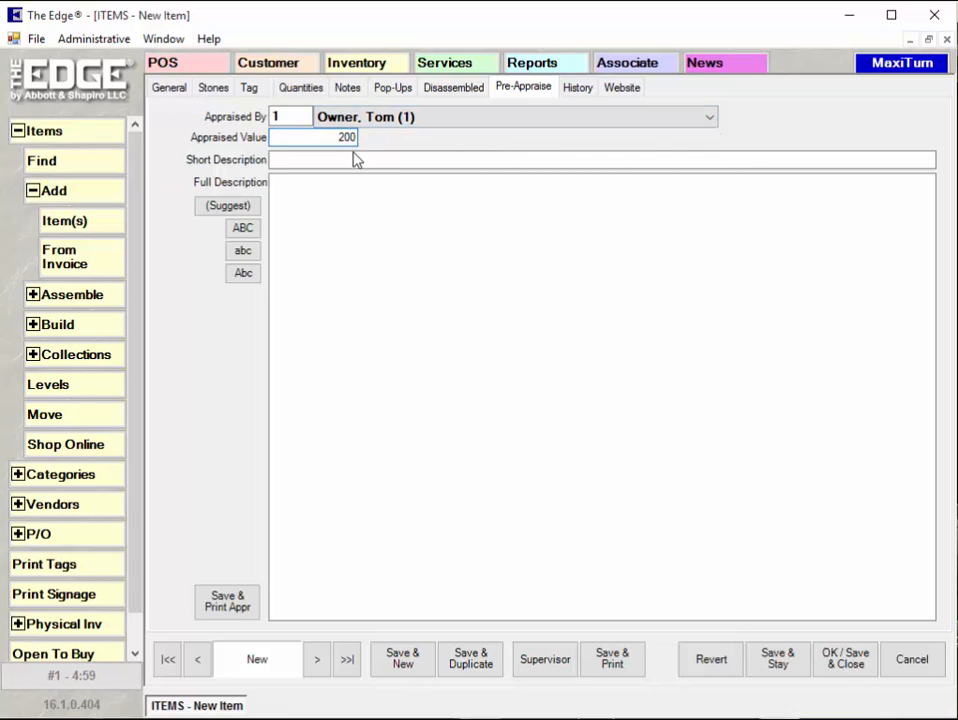
- Enter "Diamond Earrings" as the short description and fill the full description with the first suggested text
left_click(354, 158)
type("Diamond Ear")
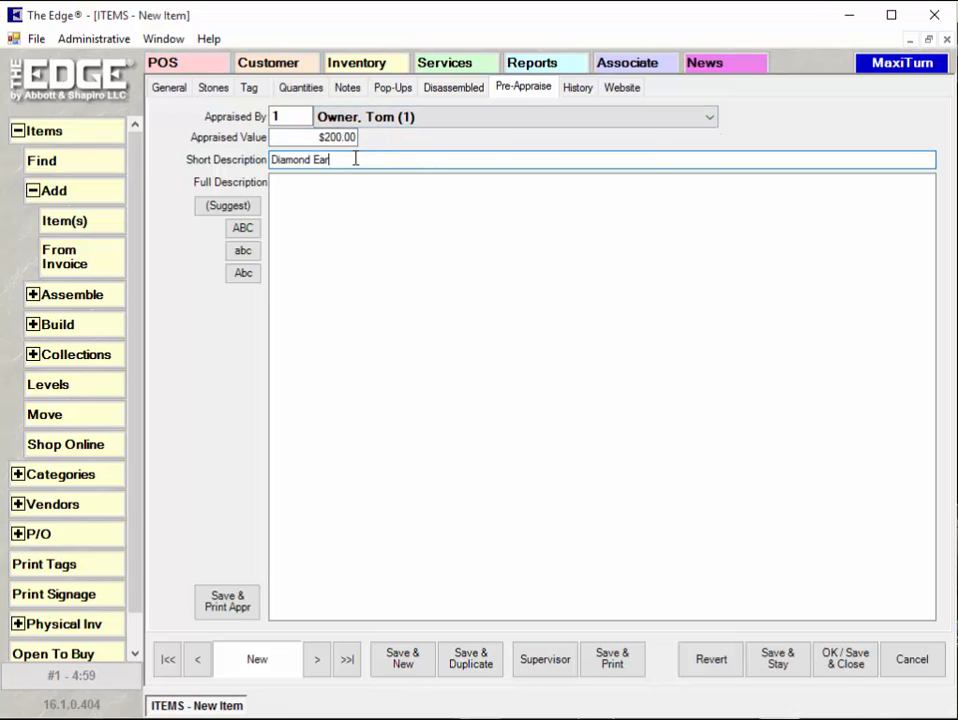
type("rings")
left_click(226, 206)
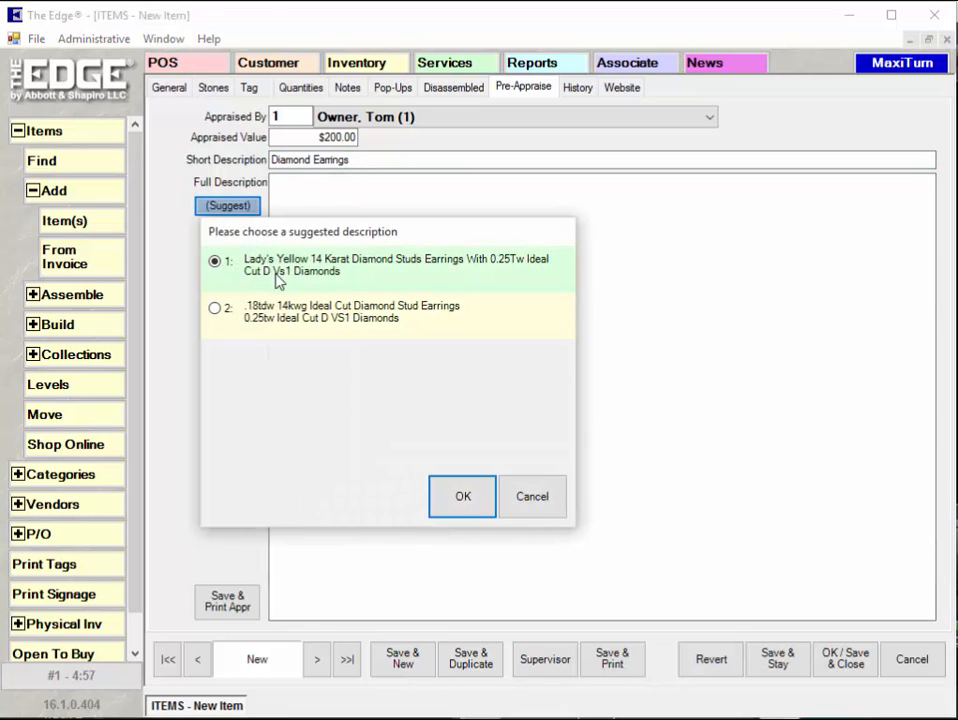
left_click(462, 506)
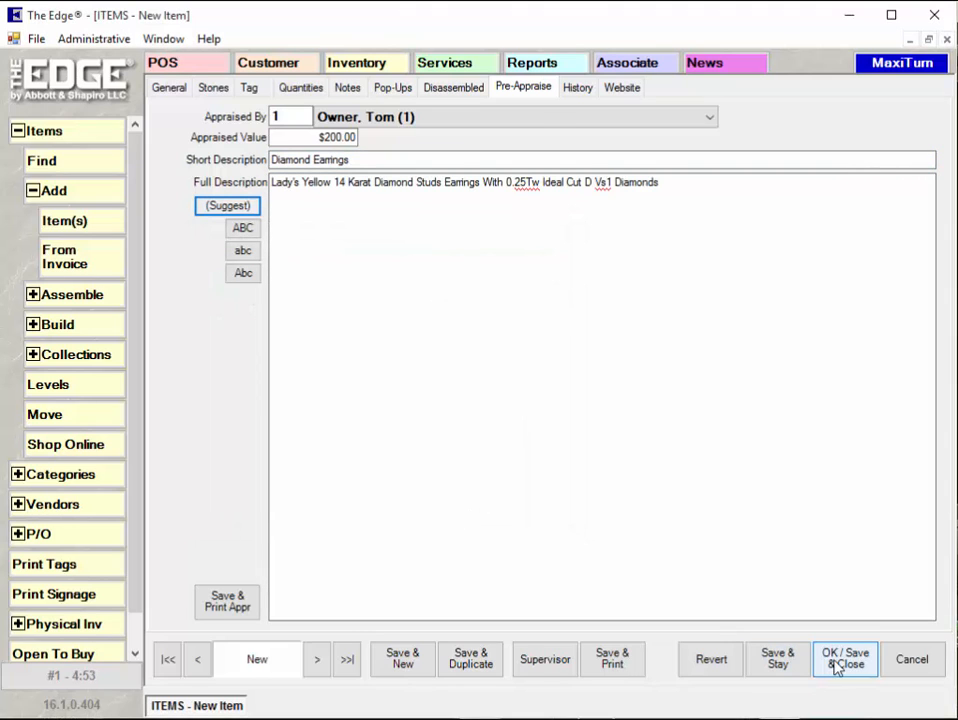
- View the item's history, save the record and duplicate it as another new item
left_click(577, 89)
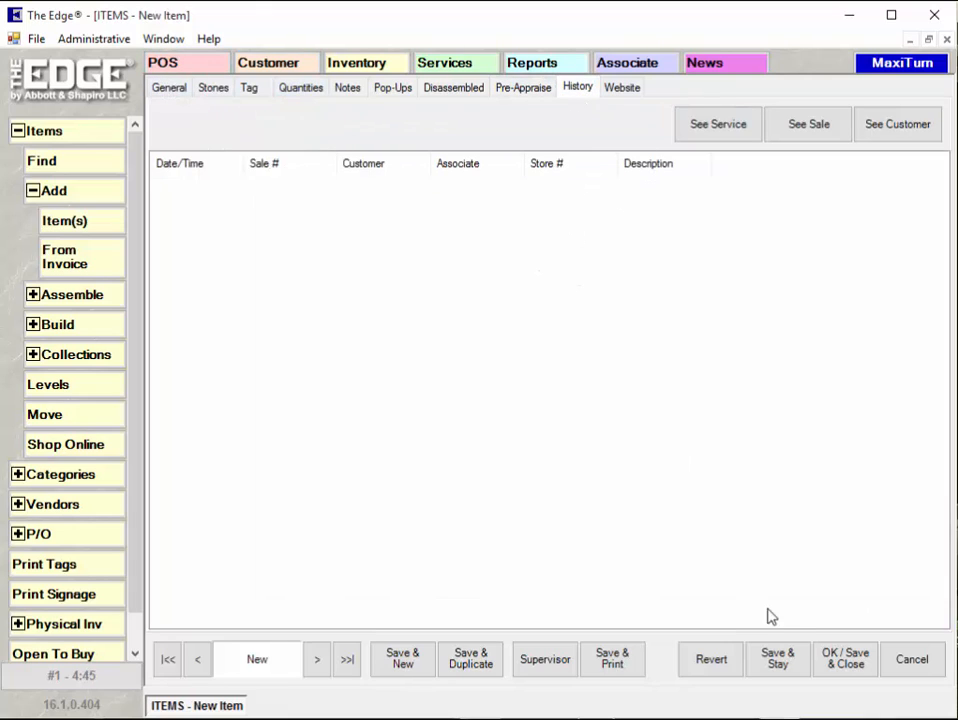
left_click(790, 660)
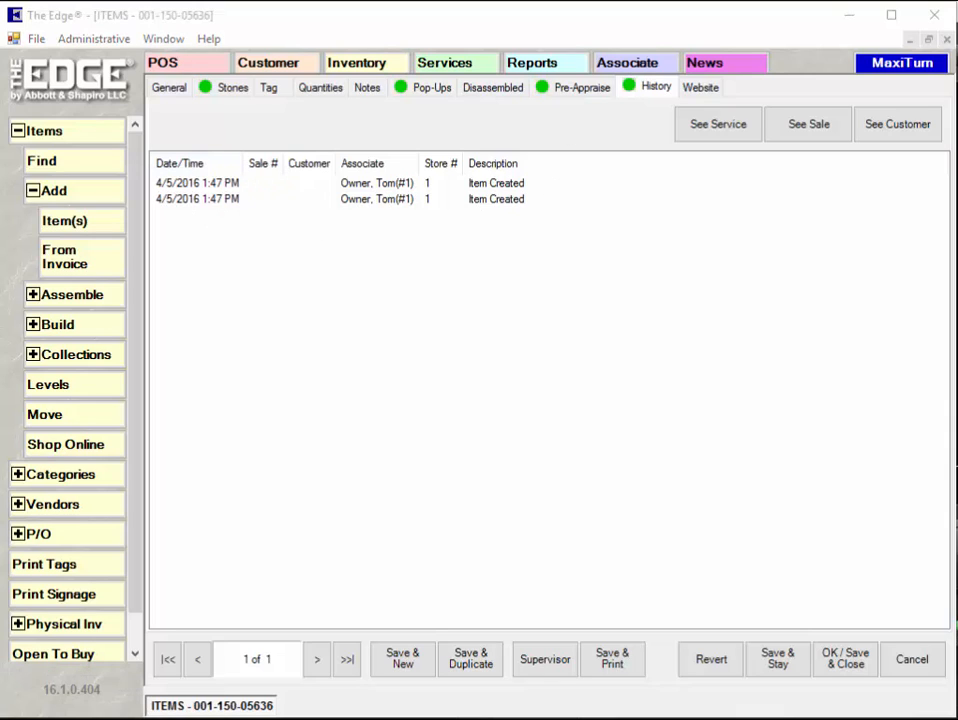
left_click(471, 659)
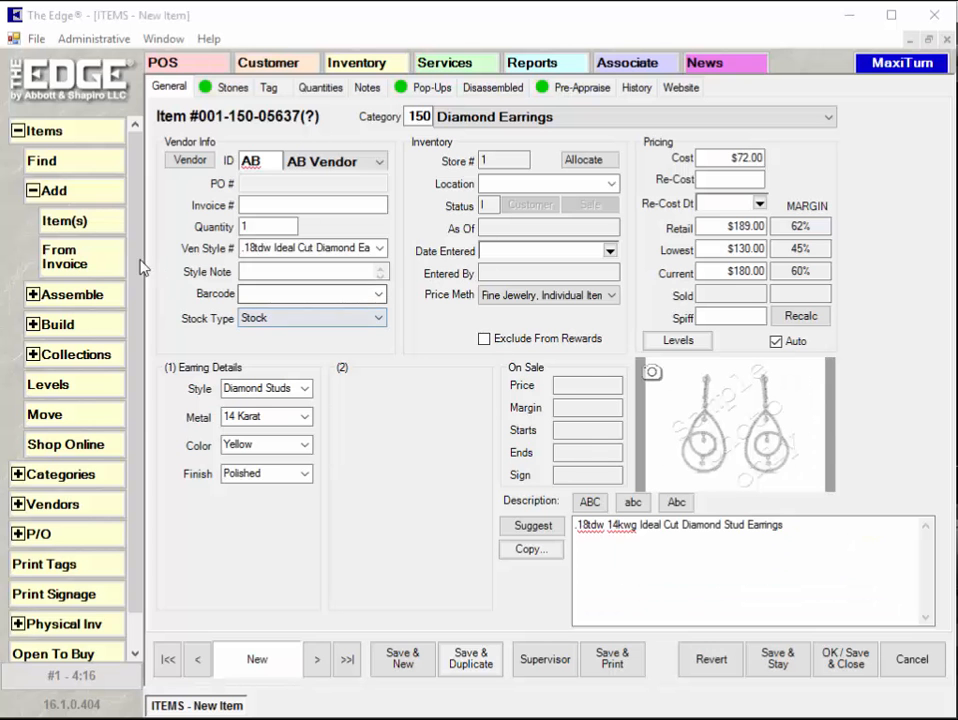
- Start adding inventory from an invoice for vendor AC
left_click(76, 262)
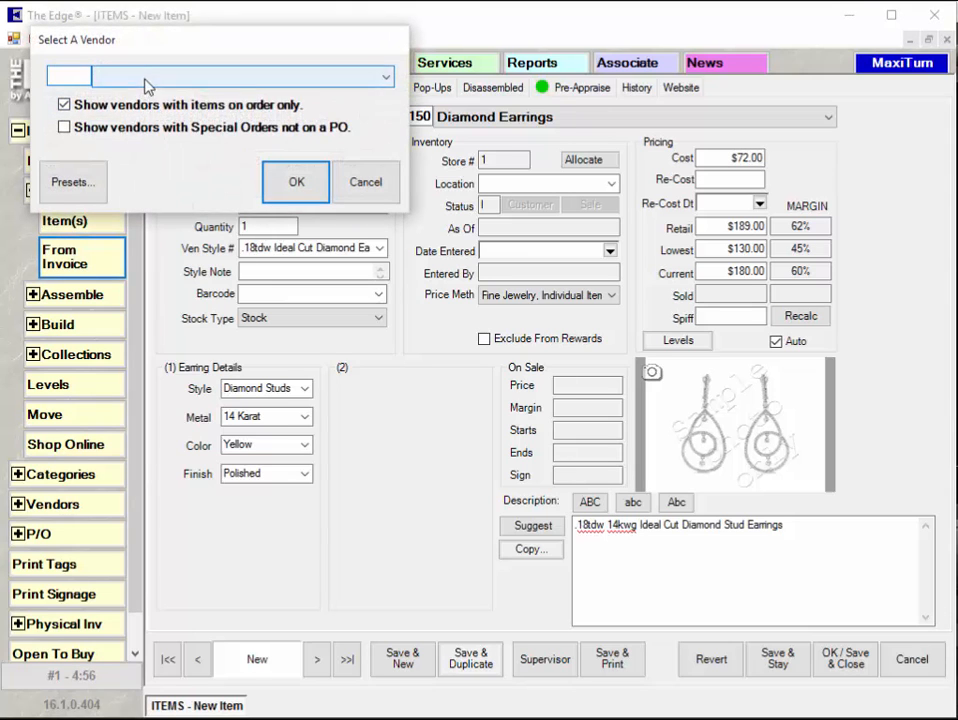
type("AC")
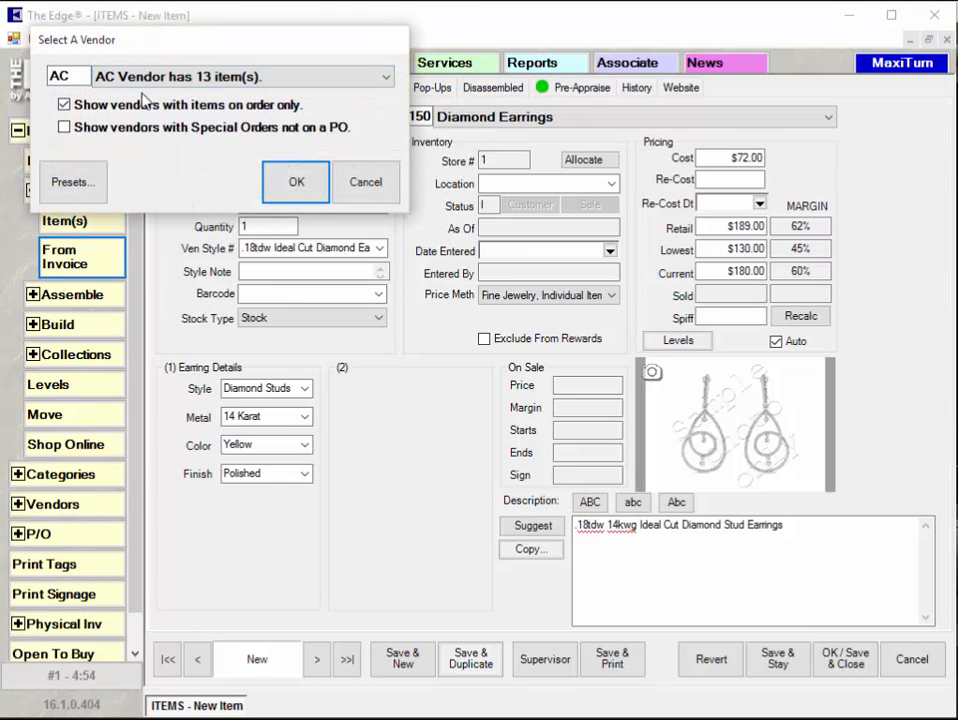
left_click(296, 182)
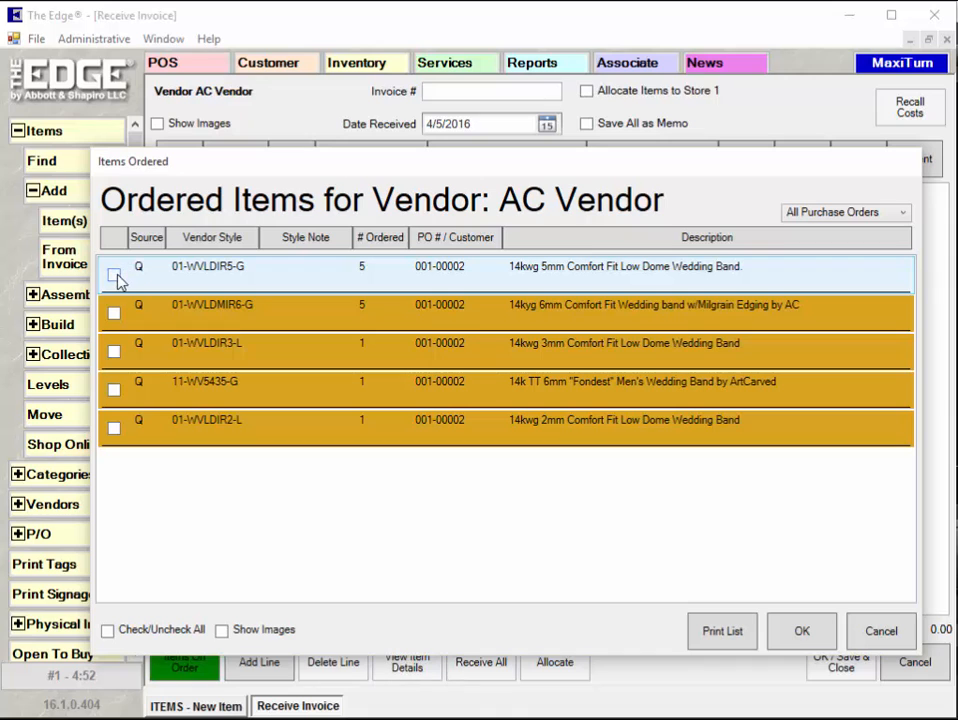
- Bring the ordered style 01-WVLDIR5-G into the invoice and enter the invoice number
left_click(114, 273)
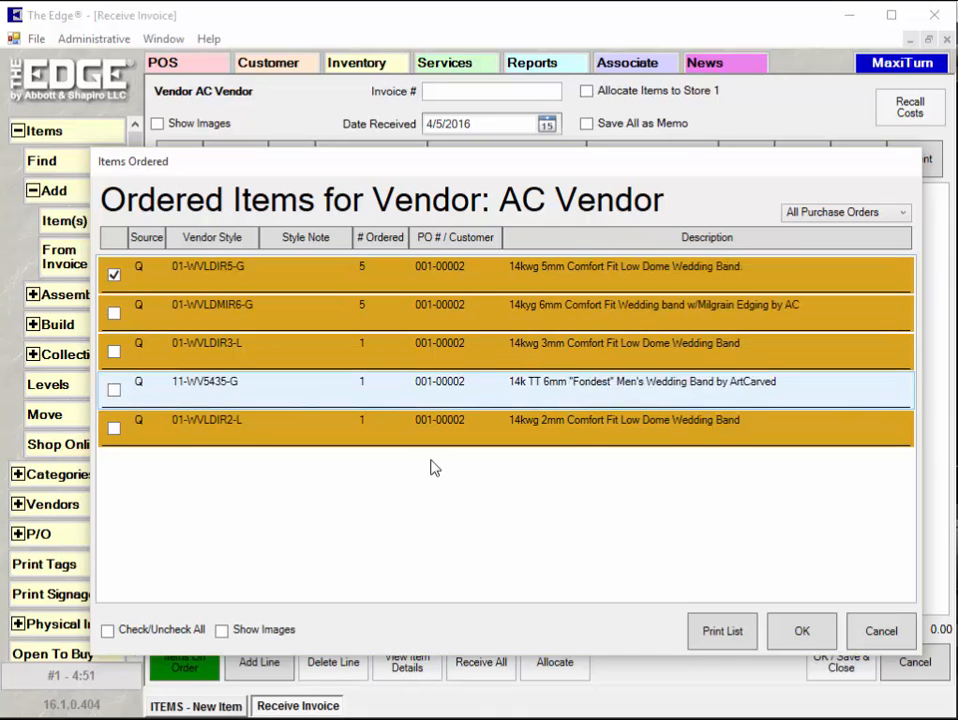
left_click(810, 634)
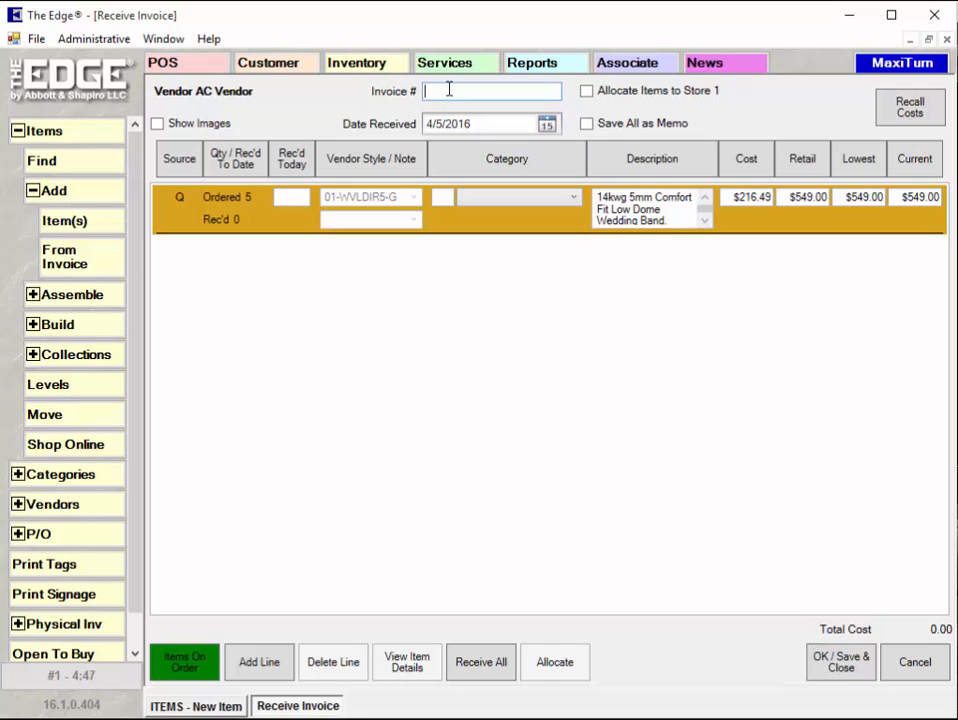
type("123456")
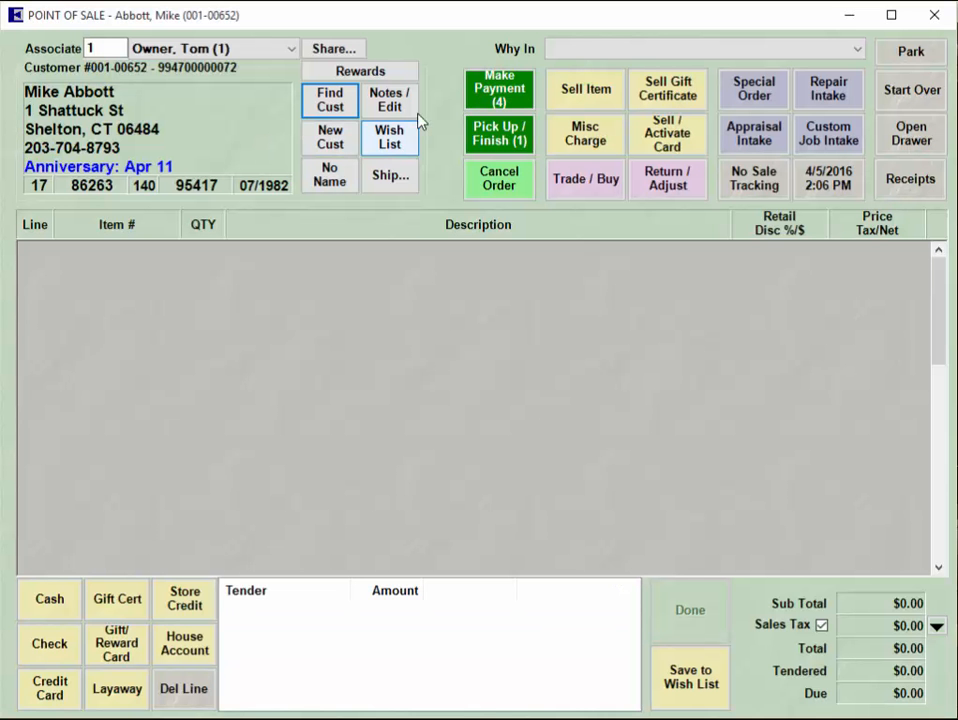
left_click(568, 94)
type("002-150-05037")
key("Return")
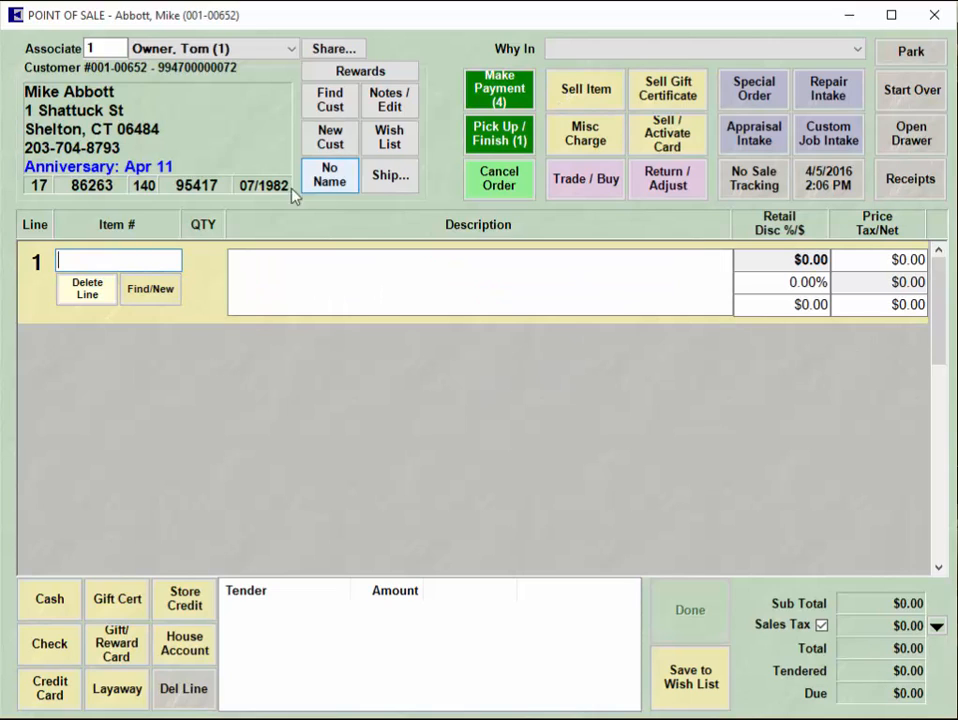
- Search for items in the Diamond Earrings category from the sale line
left_click(162, 292)
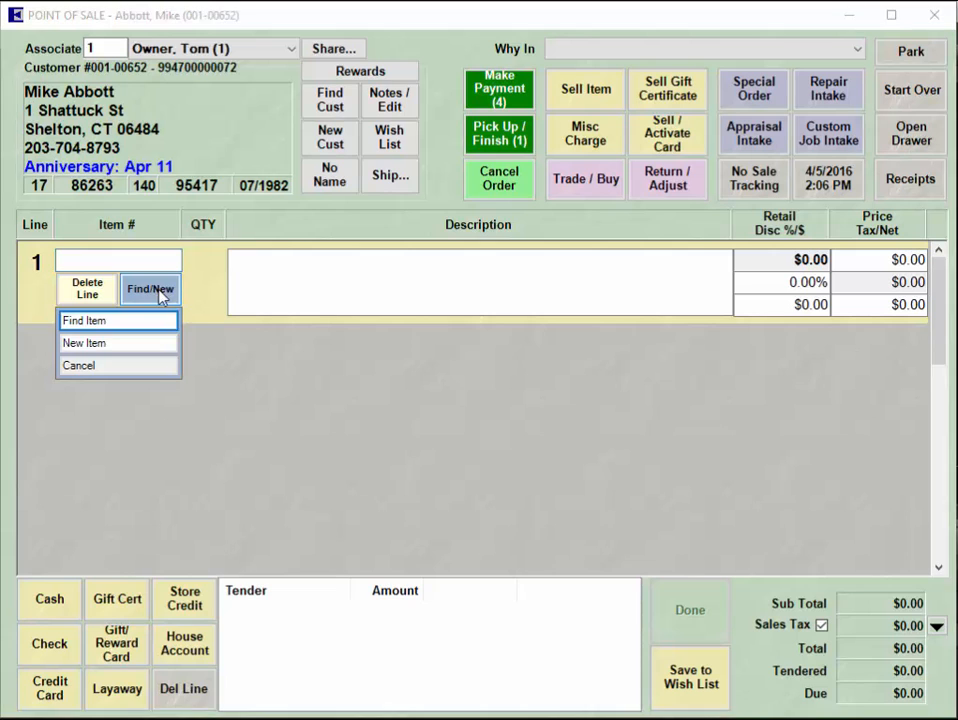
left_click(128, 322)
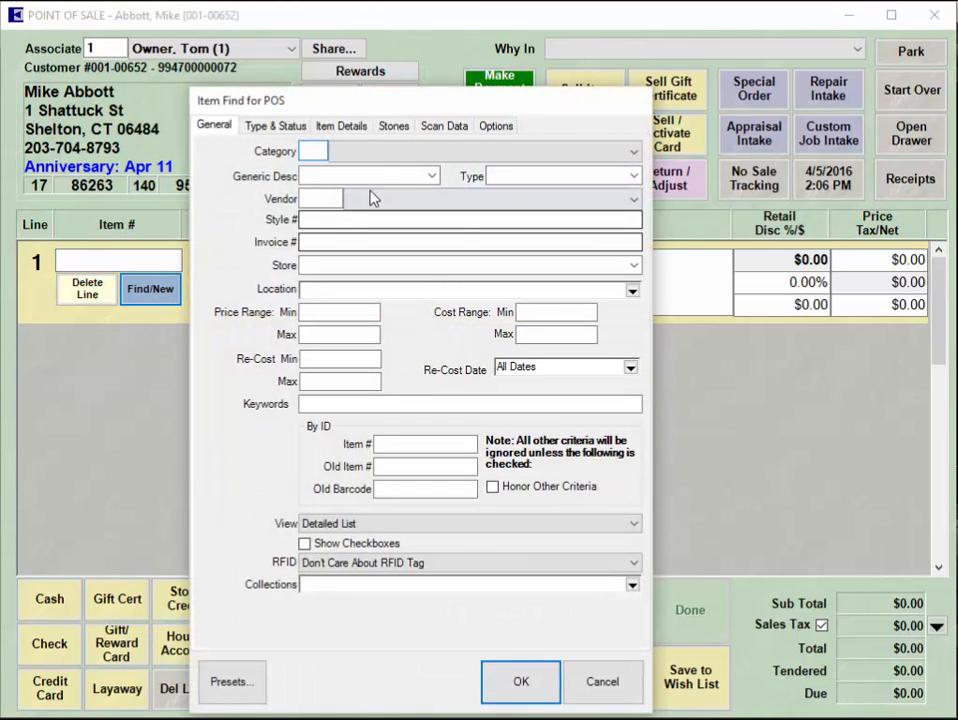
left_click(383, 153)
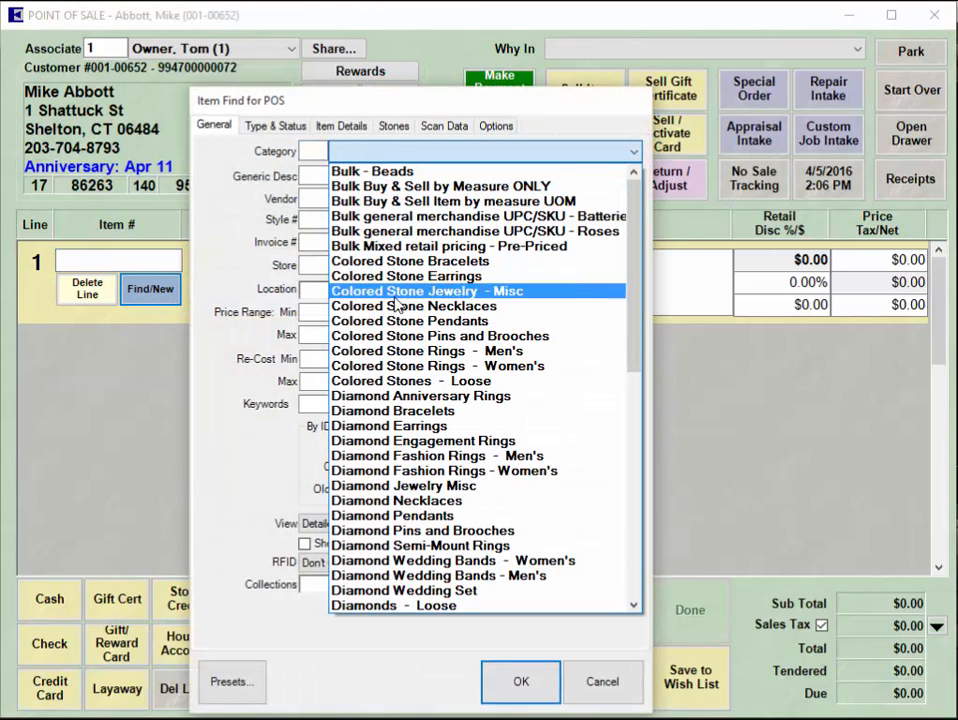
left_click(407, 427)
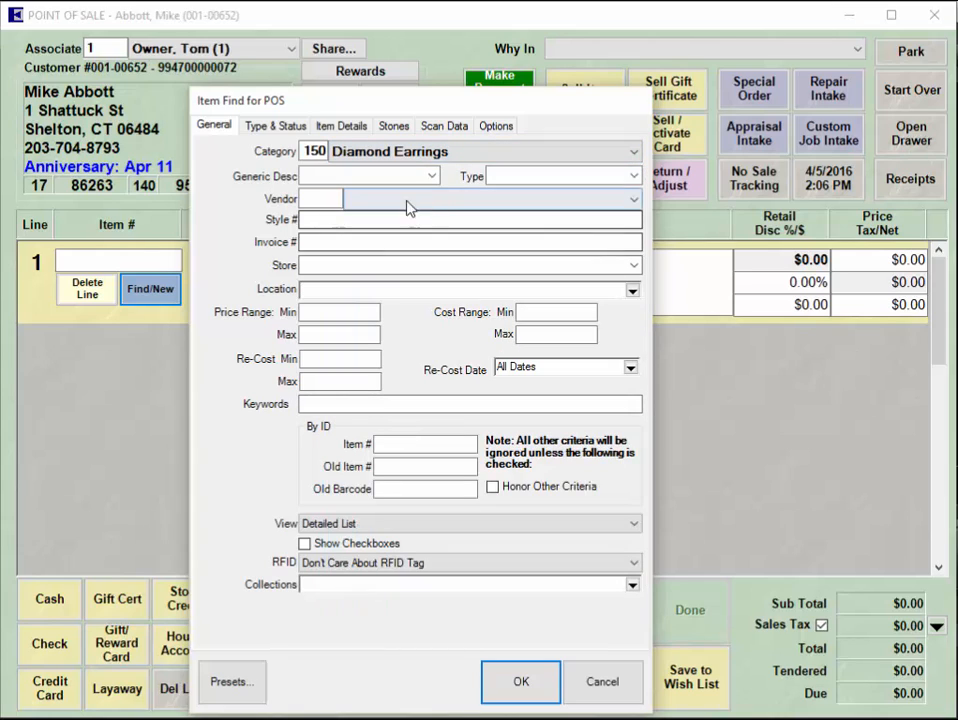
left_click(536, 690)
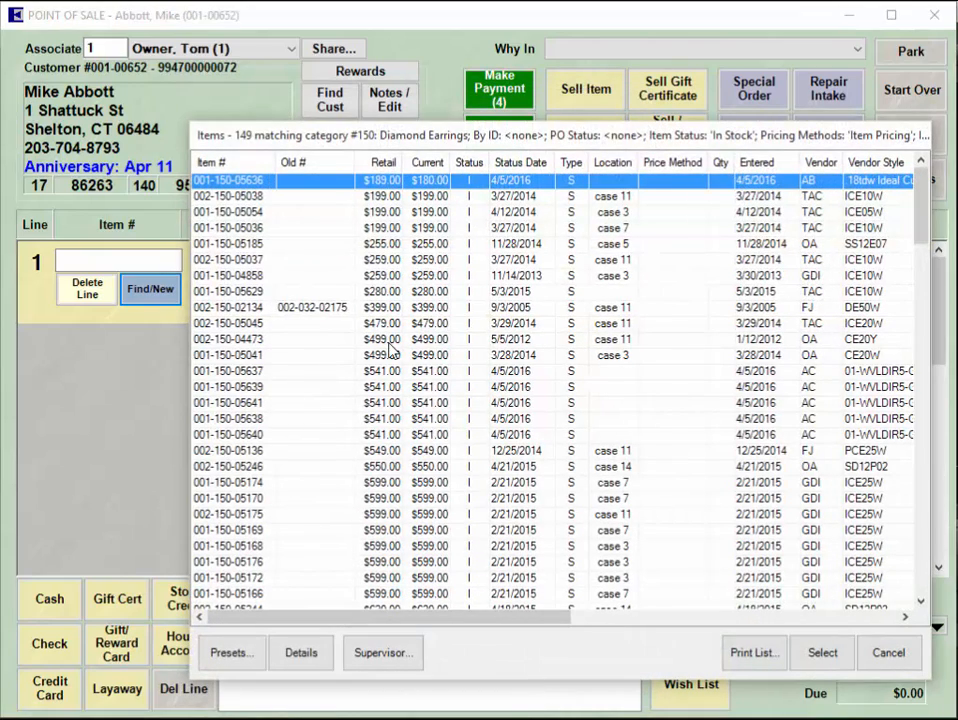
- Open the program's help on adding items from an invoice
key("F1")
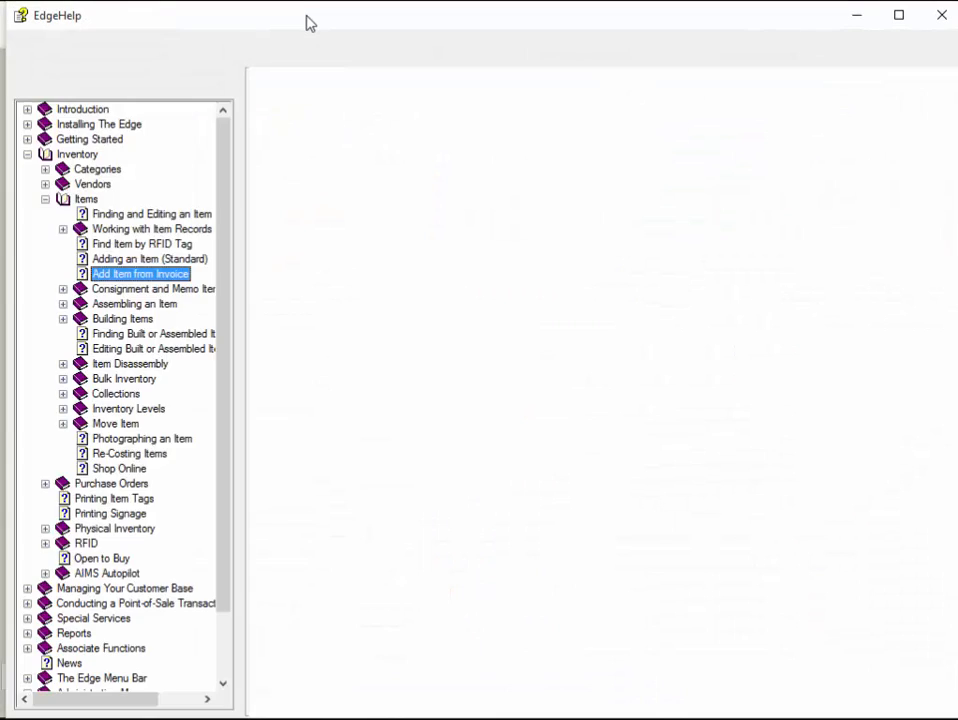